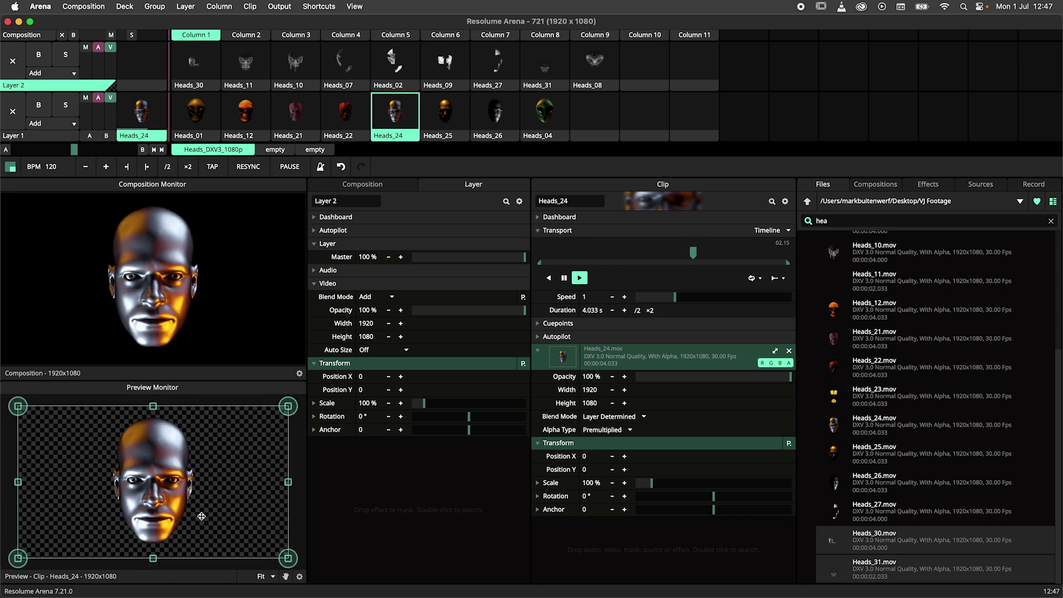
- Nudge, rotate 7° and shrink the Heads_24 clip to about 69%, then reset its transform
left_click_drag(211, 500, 183, 497)
key("super+z")
mouse_move(288, 407)
left_mouse_down()
mouse_move(294, 454)
mouse_move(287, 405)
left_mouse_up()
left_click_drag(288, 481, 205, 481)
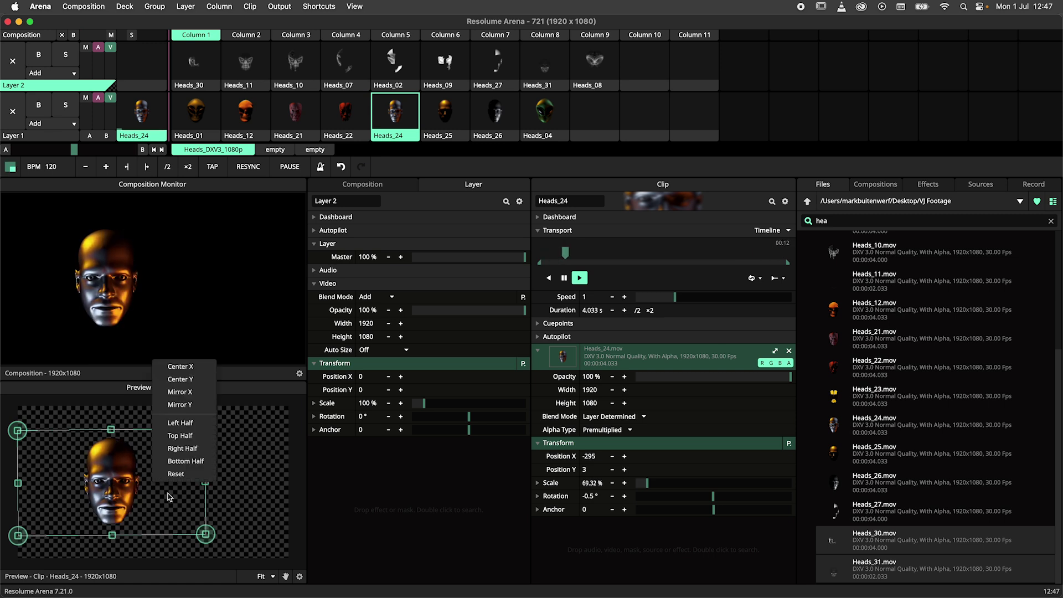
left_click(176, 474)
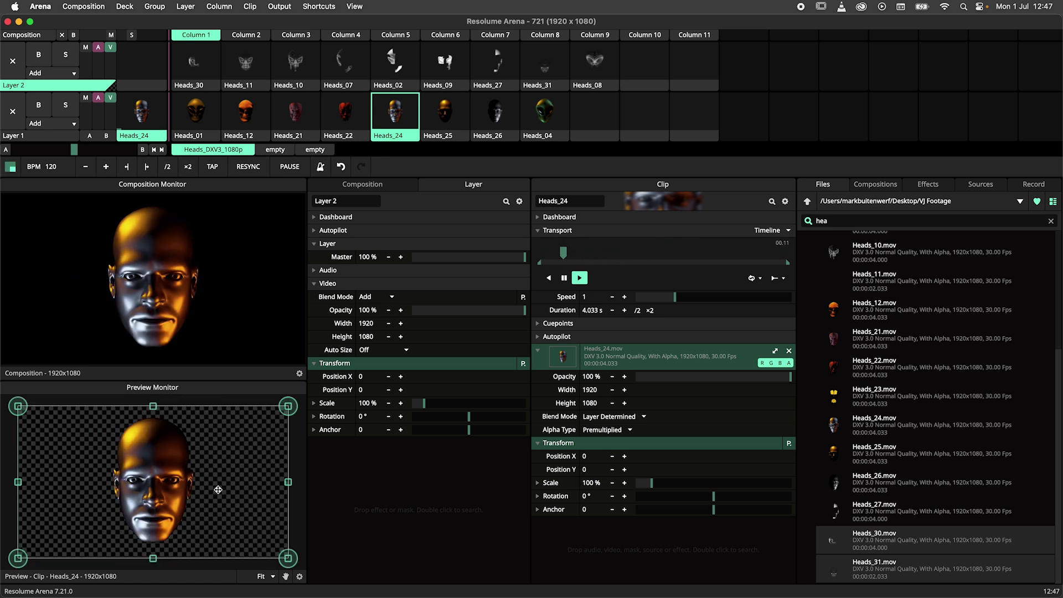
- Move the clip down, return it to centre, then rotate it 40° and shift it up-right
left_click_drag(200, 488, 214, 455)
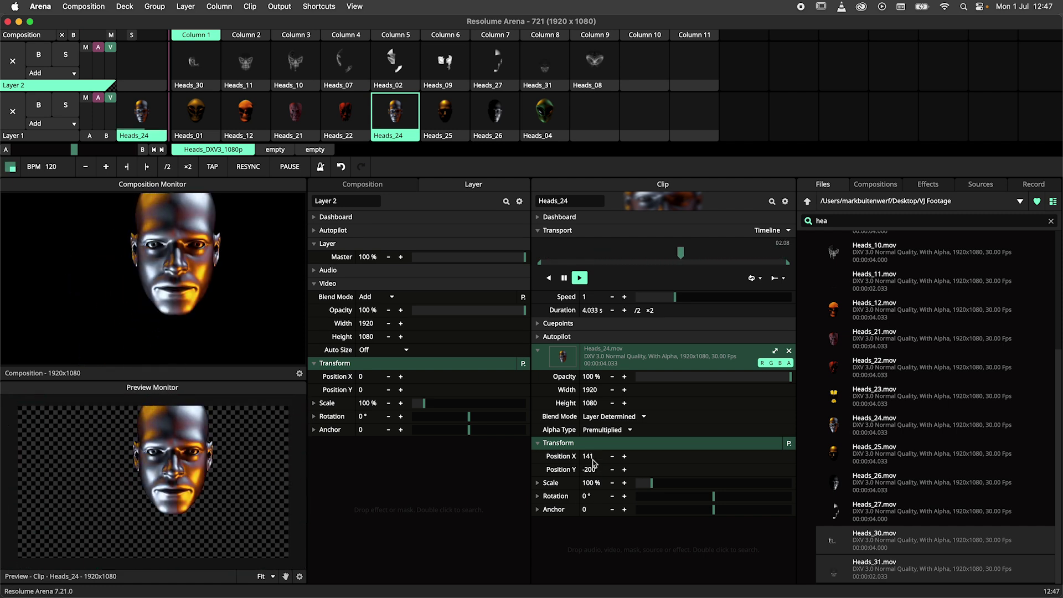
left_click_drag(299, 398, 189, 538)
left_click_drag(119, 527, 188, 510)
- Fit the clip into the left half, then the bottom half, then reset it to full frame
right_click(176, 508)
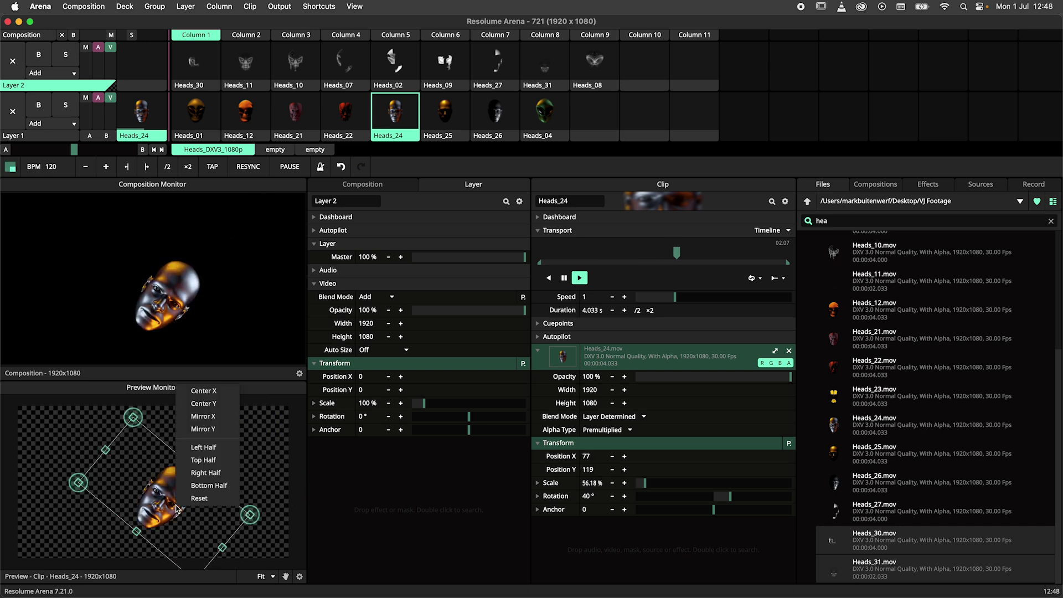
left_click(205, 447)
right_click(99, 436)
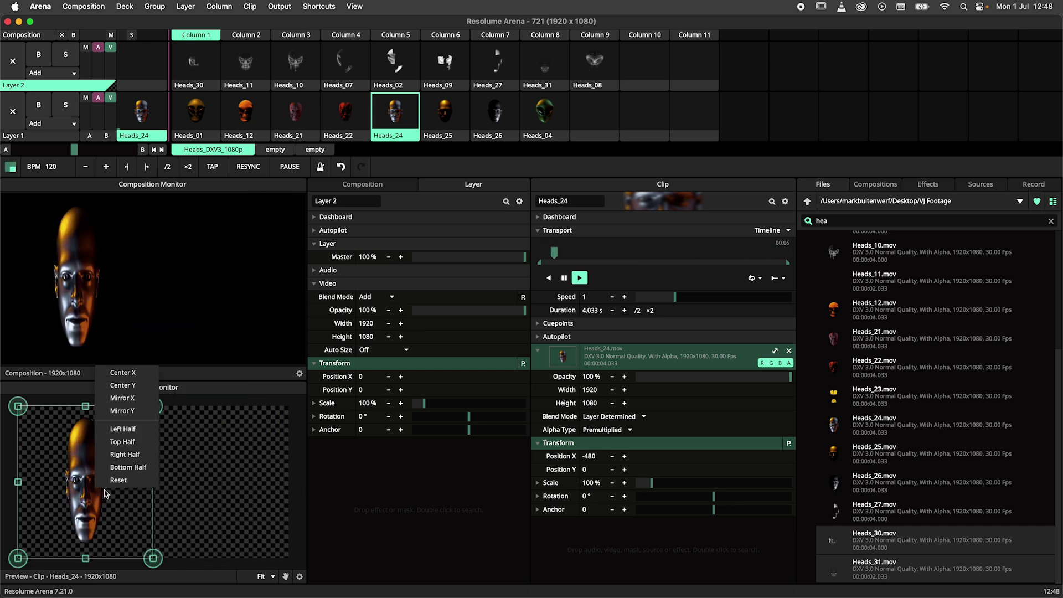
left_click(133, 534)
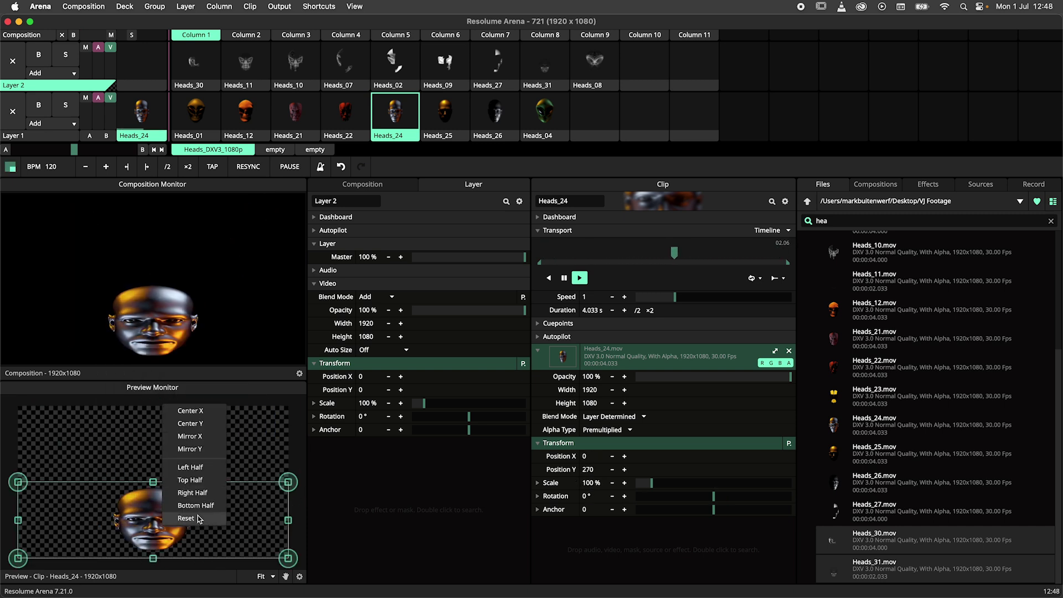
left_click(187, 518)
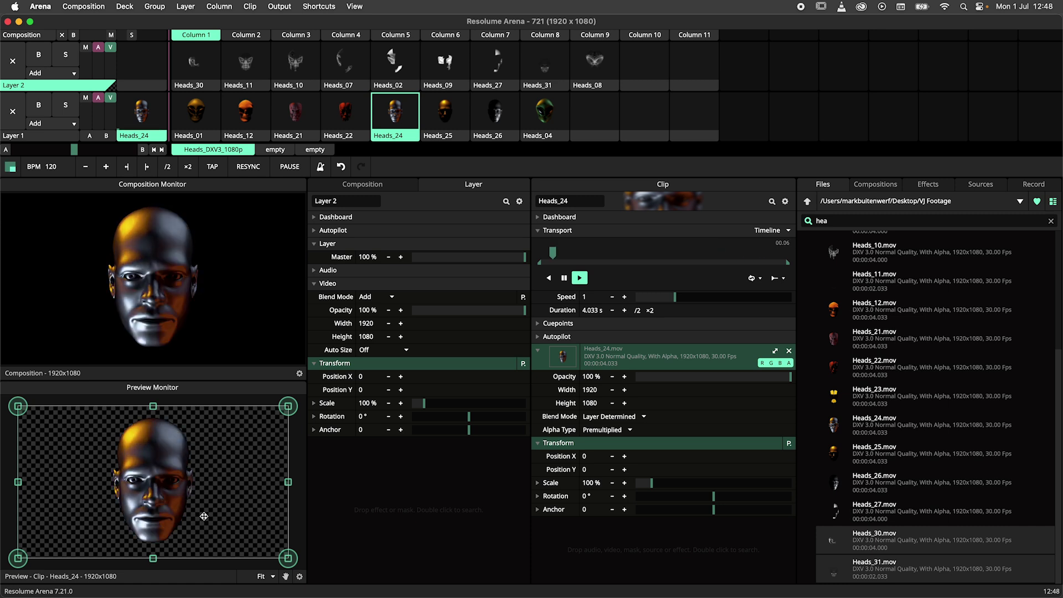
- Turn the Transform Widget off in the Preview Monitor and on in the Composition Monitor
left_click(299, 576)
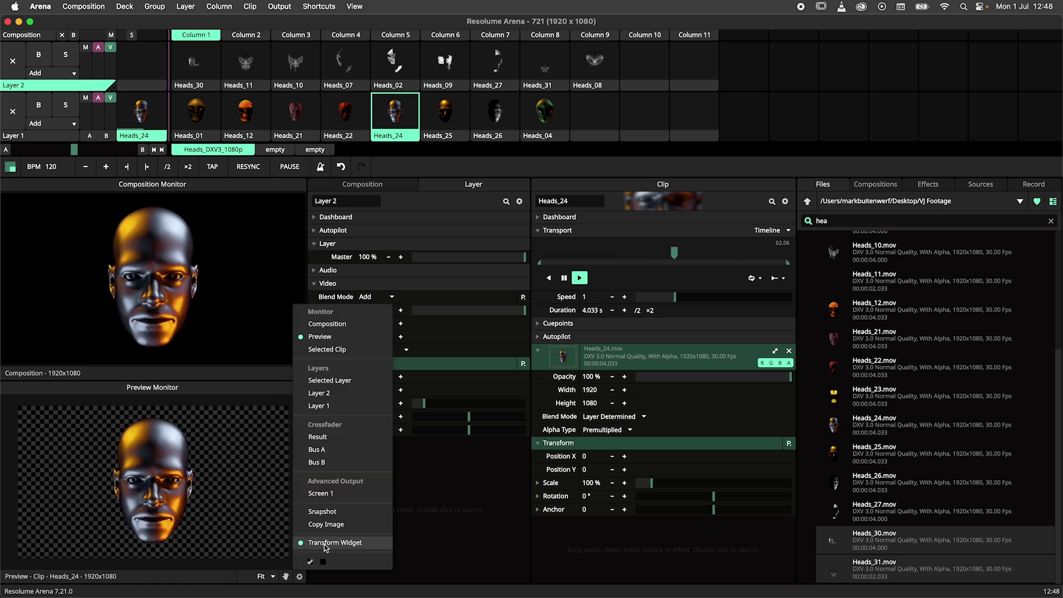
left_click(327, 544)
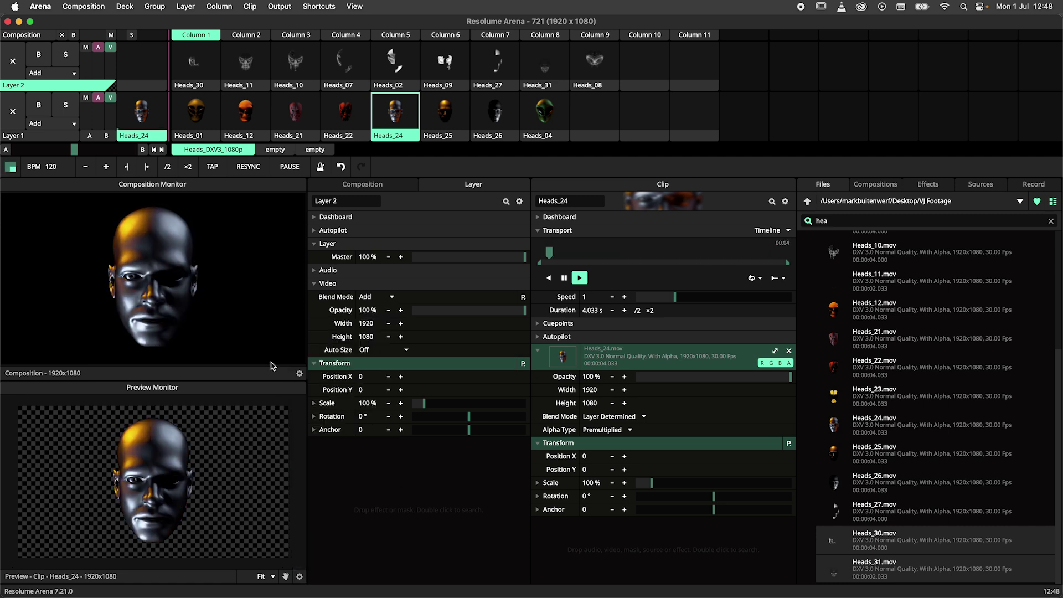
left_click(299, 373)
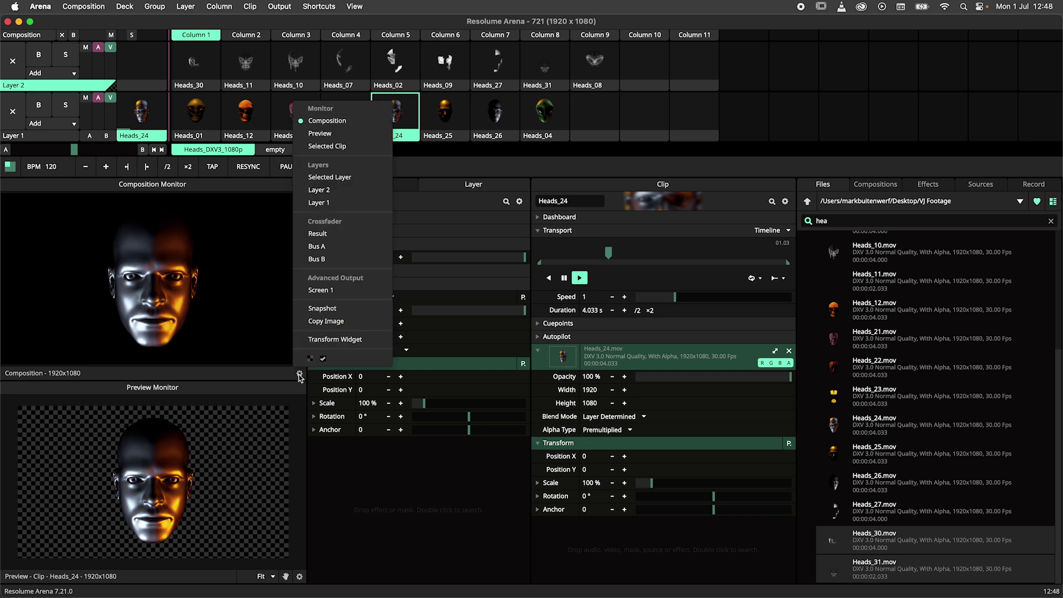
left_click(336, 340)
- Shift the composition image right, then turn off the Composition Monitor's Transform Widget
mouse_move(159, 302)
left_mouse_down()
mouse_move(195, 298)
mouse_move(178, 297)
left_mouse_up()
left_click(299, 373)
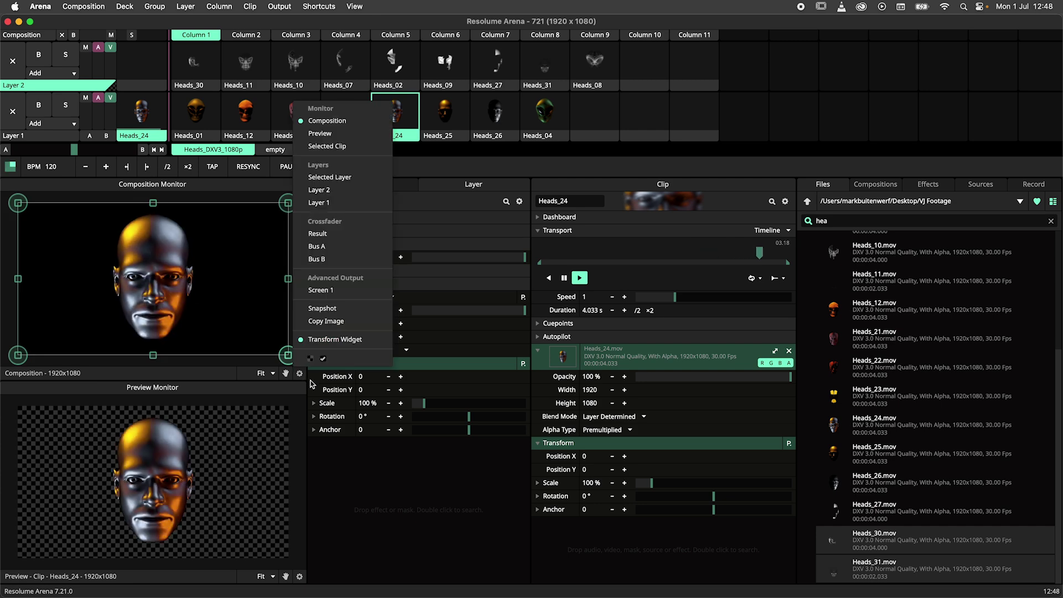
left_click(318, 339)
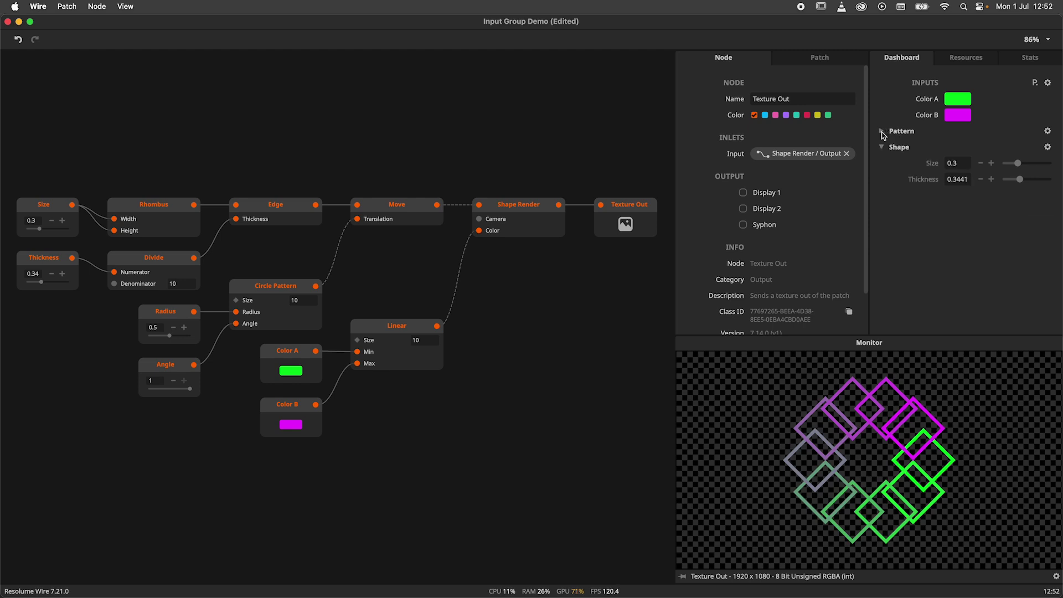
- Add a new input group named Color and move Color A into it
left_click(1047, 82)
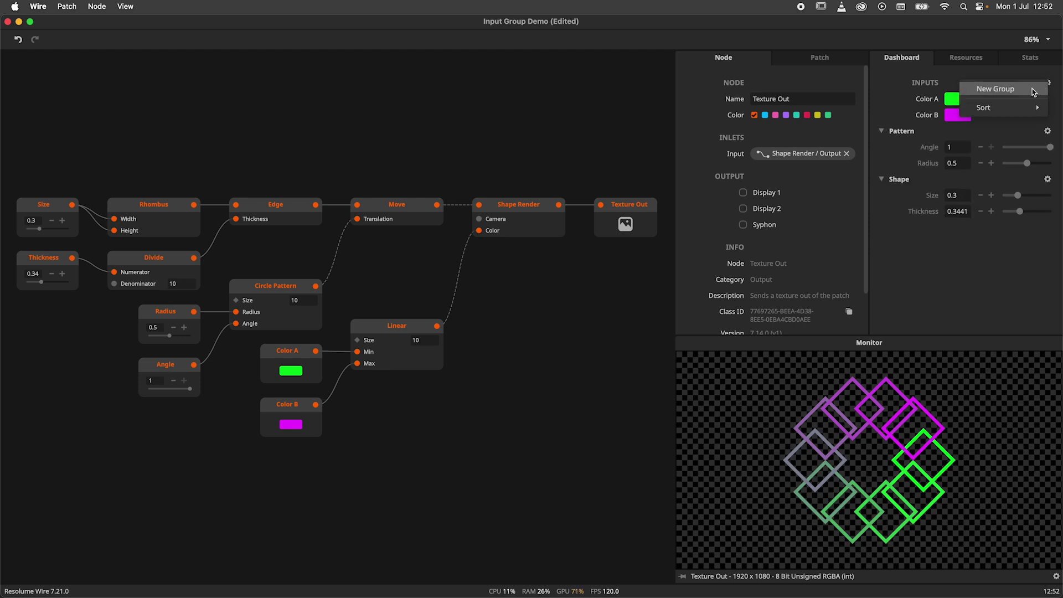
left_click(1033, 90)
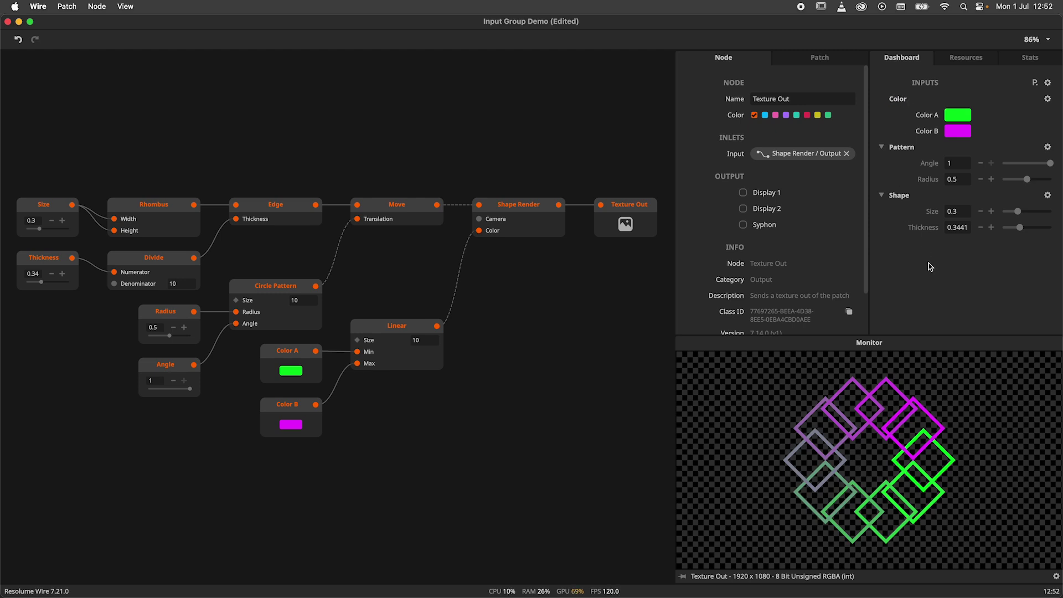
left_click_drag(928, 115, 913, 100)
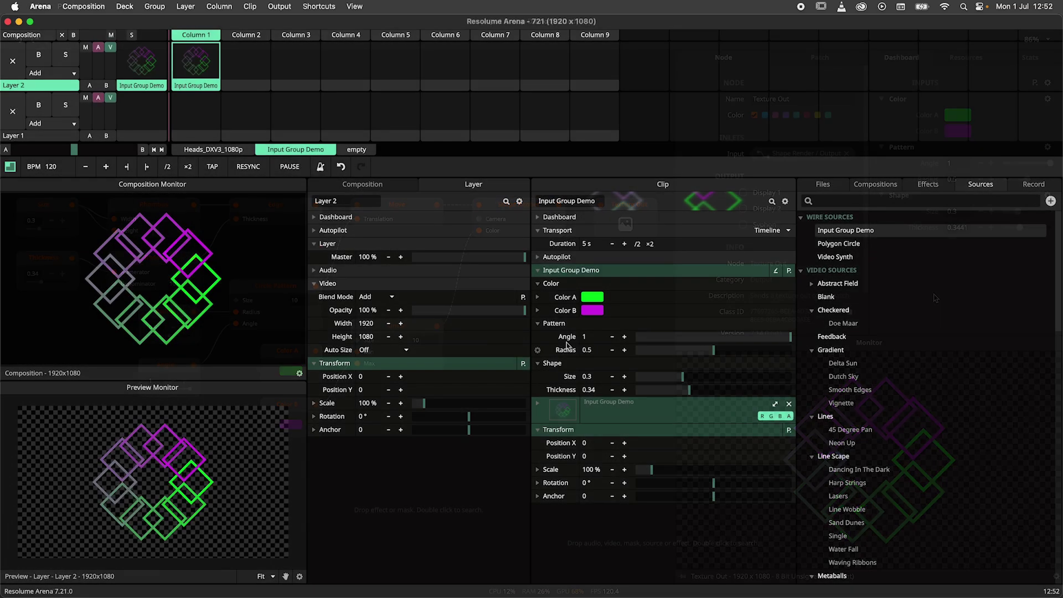
- Collapse and re-expand the Color, Pattern and Shape groups, then set Color A to yellow
left_click(541, 285)
left_click(539, 297)
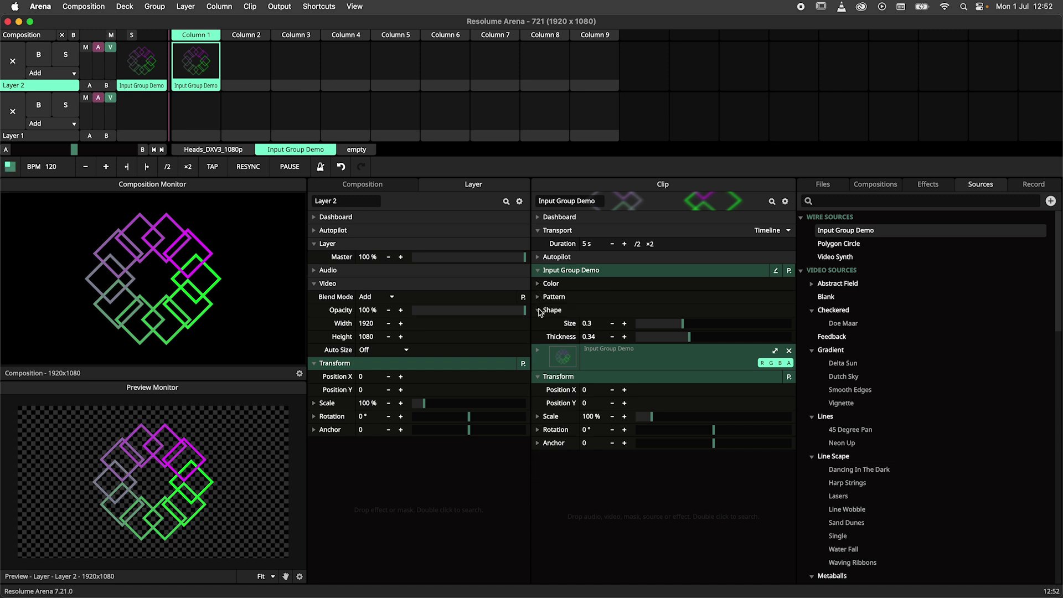
left_click(539, 311)
left_click(540, 311)
left_click(539, 297)
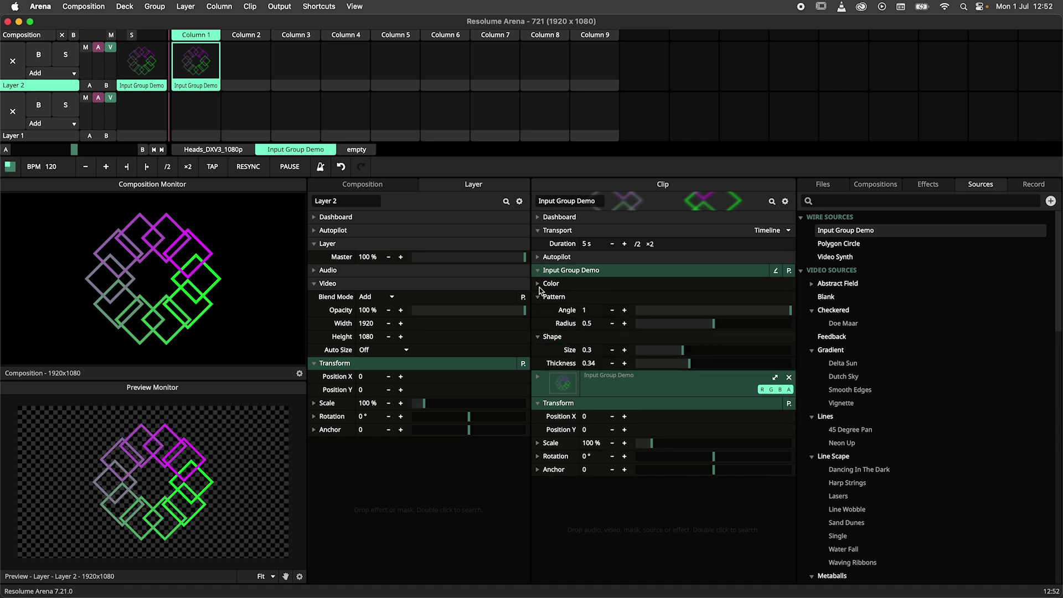
left_click(539, 284)
left_click(537, 297)
left_click(607, 316)
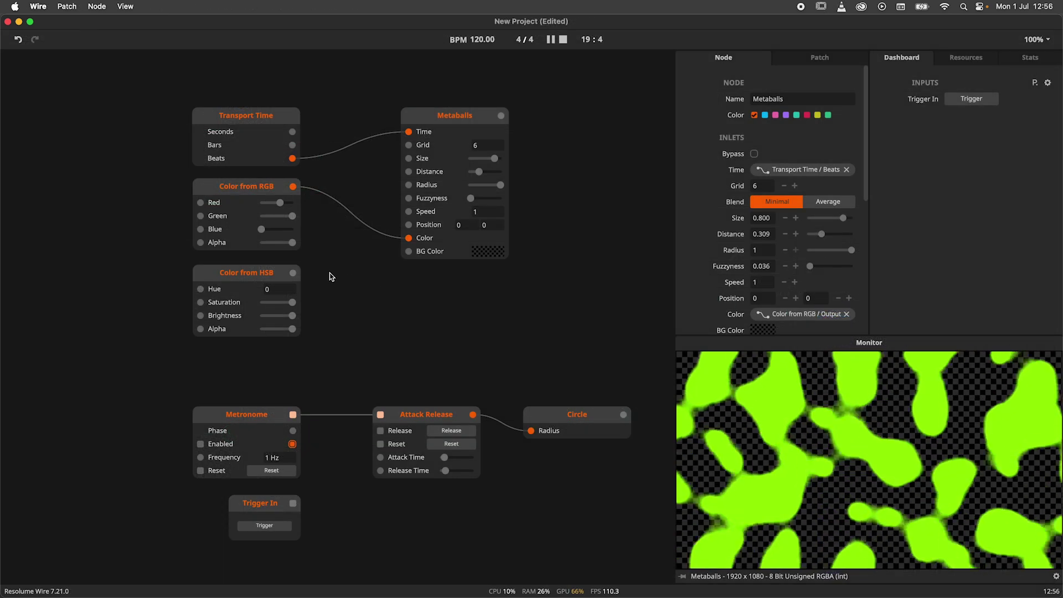
- Switch the Metaballs Color inlet between Color from HSB and Color from RGB, ending on RGB
left_click_drag(292, 272, 408, 237)
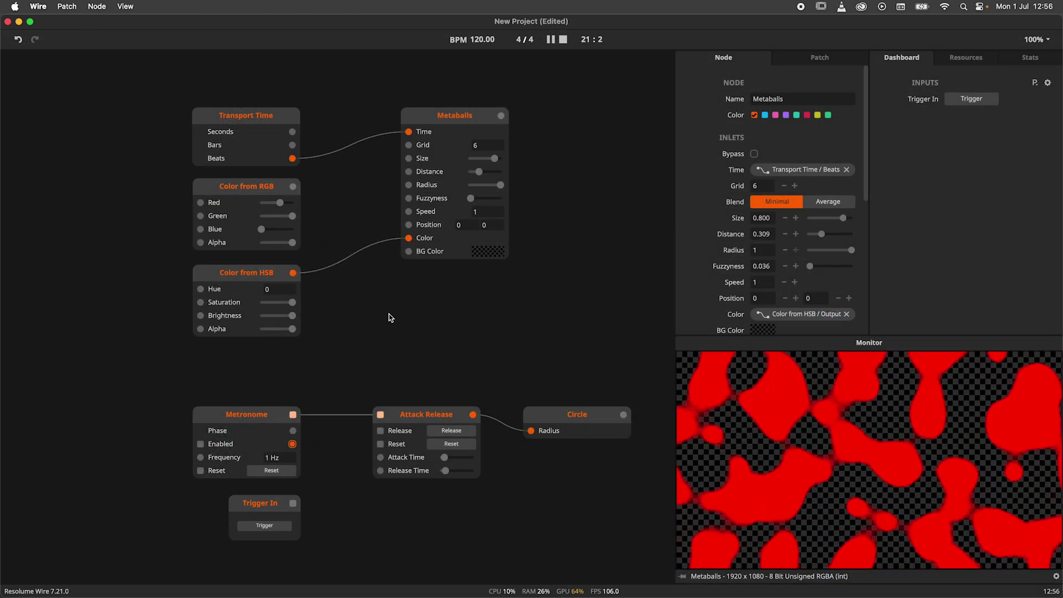
left_click_drag(292, 186, 350, 256)
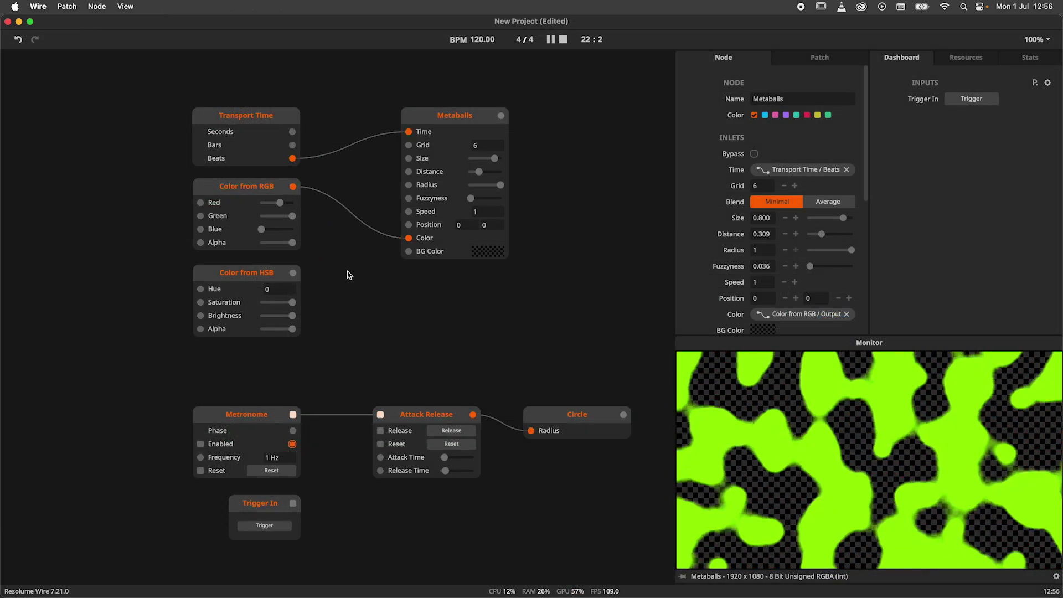
left_click_drag(293, 273, 353, 217)
left_click_drag(293, 186, 354, 254)
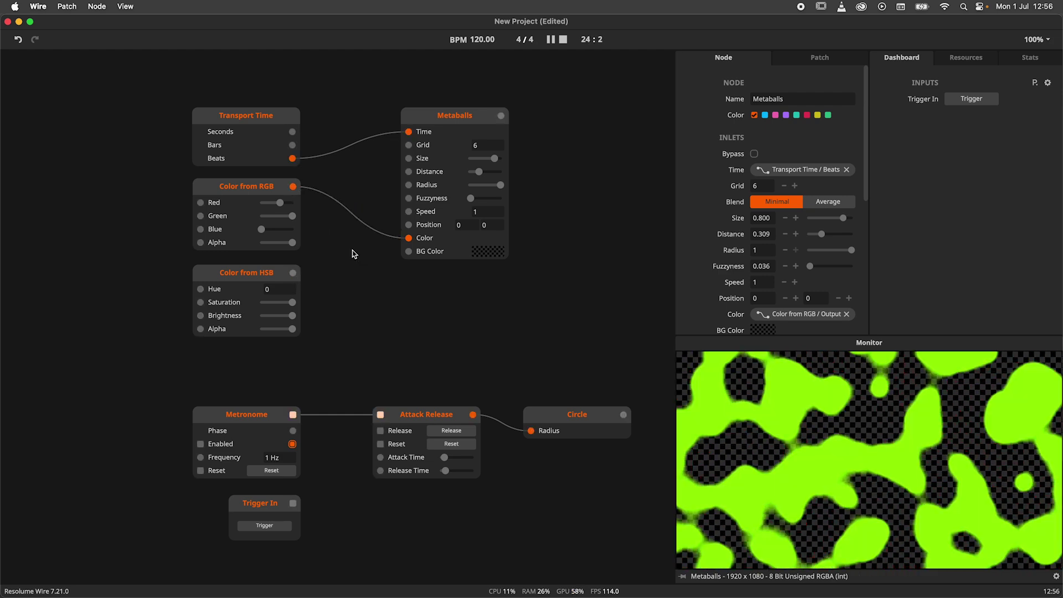
- Select the Metronome node and connect Trigger In to the Attack Release trigger
scroll(437, 351, "down", 5)
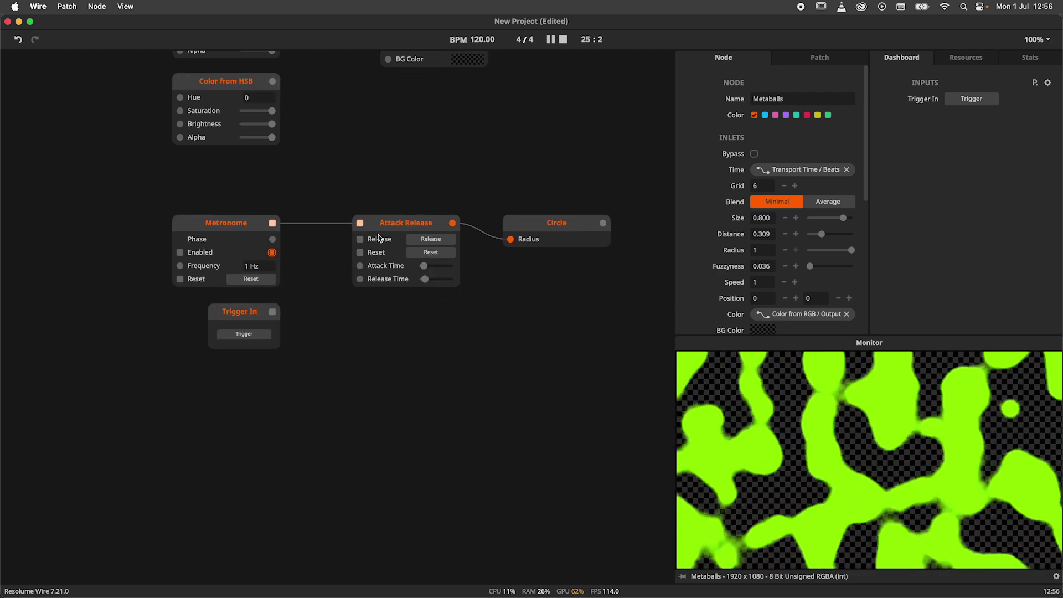
left_click(247, 231)
left_click_drag(272, 311, 325, 226)
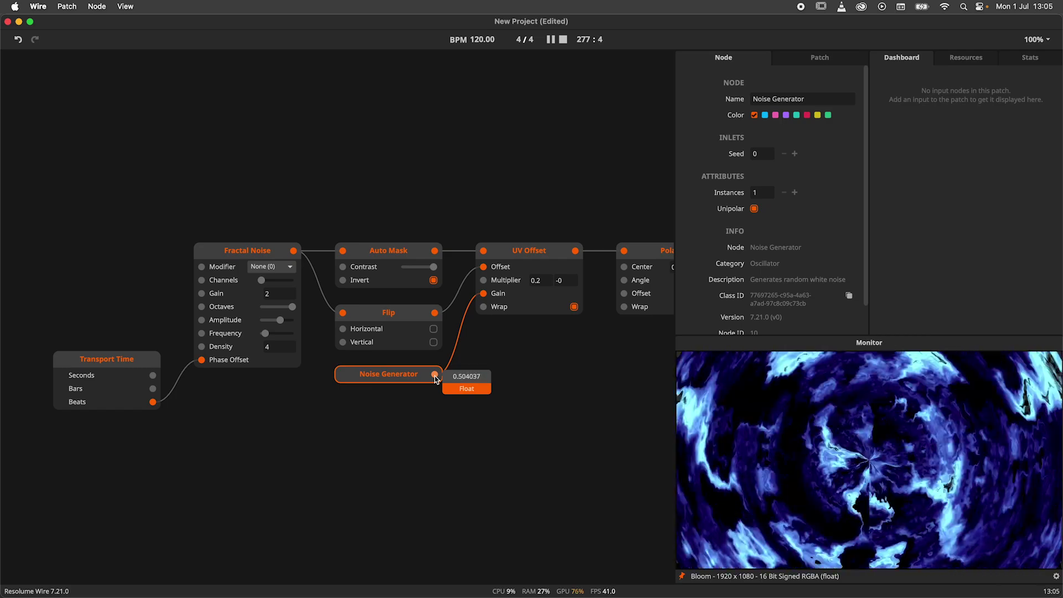
left_click(333, 246)
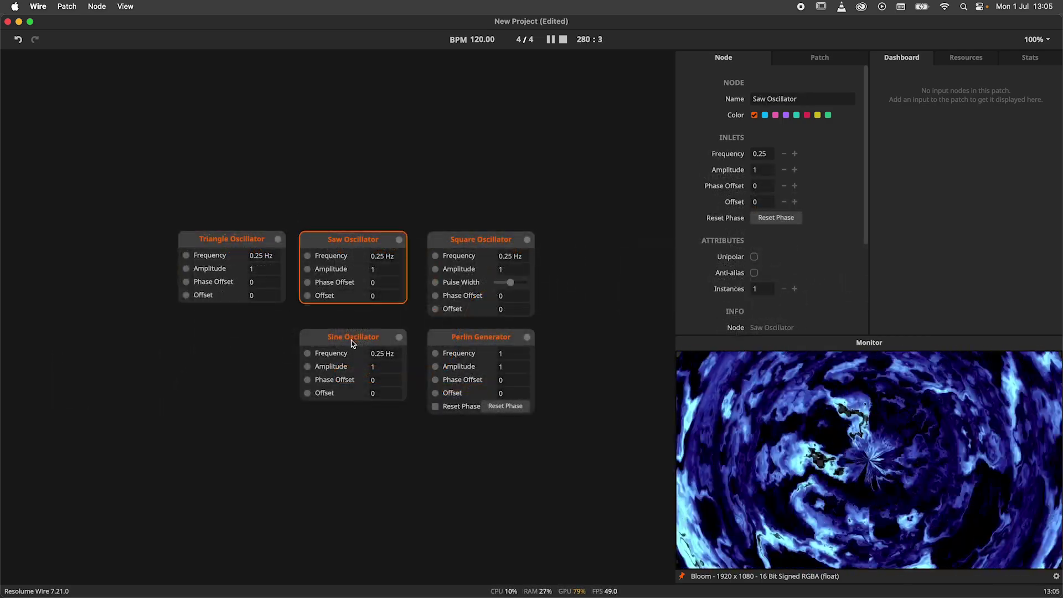
left_click(353, 340)
left_click(470, 240)
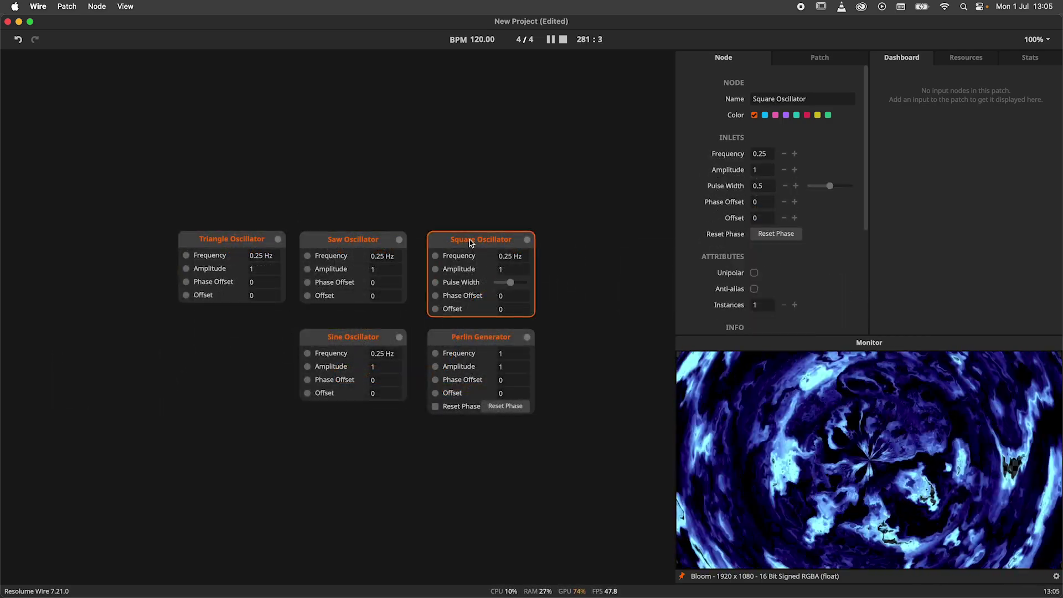
left_click(491, 348)
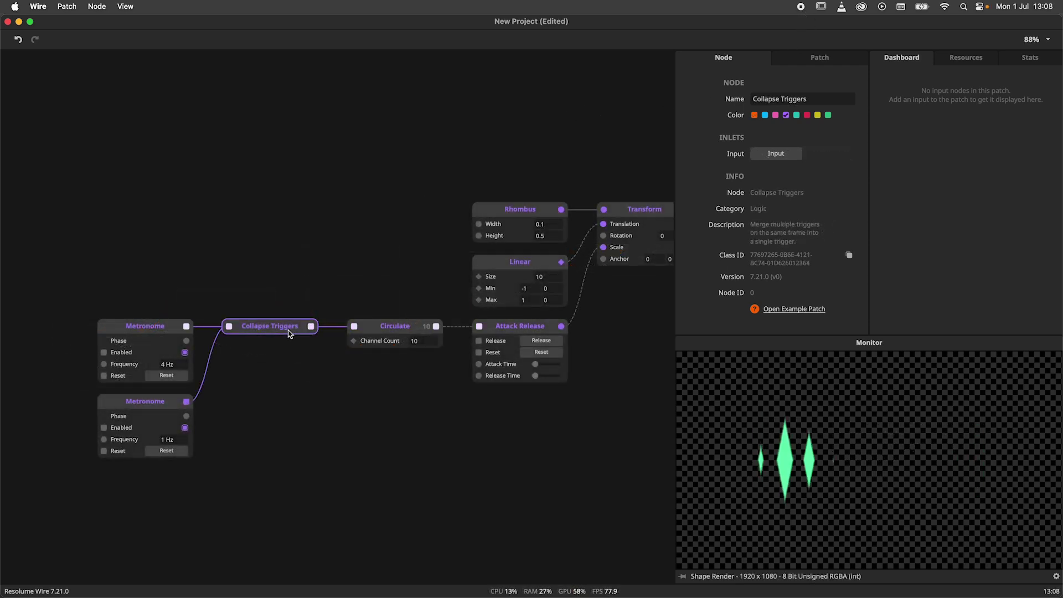
mouse_move(311, 332)
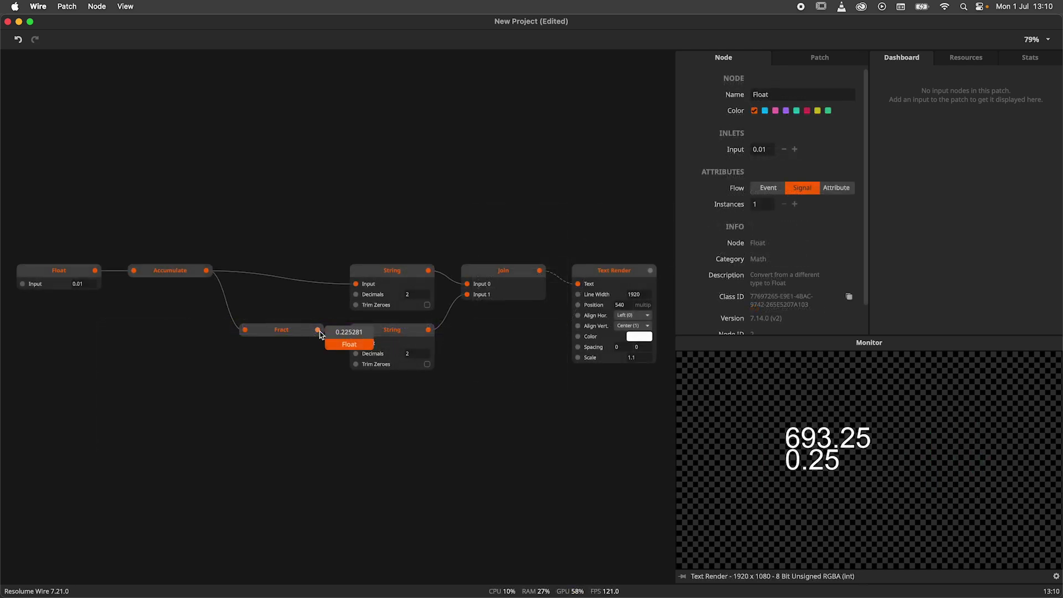
- Fire the Trigger In node's Trigger to restart the particle burst from the centre
mouse_move(209, 273)
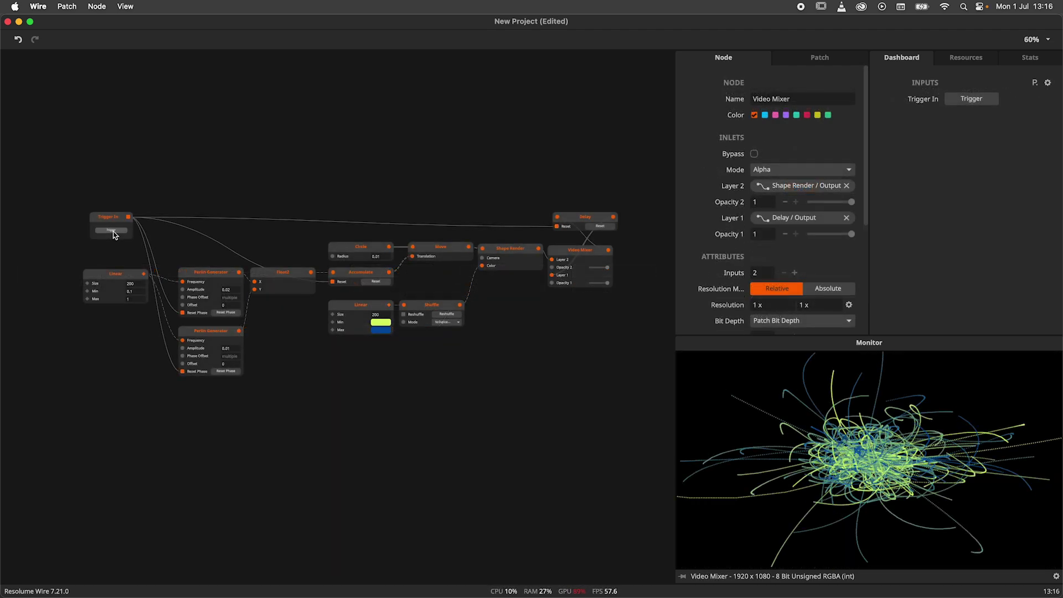
left_click(112, 232)
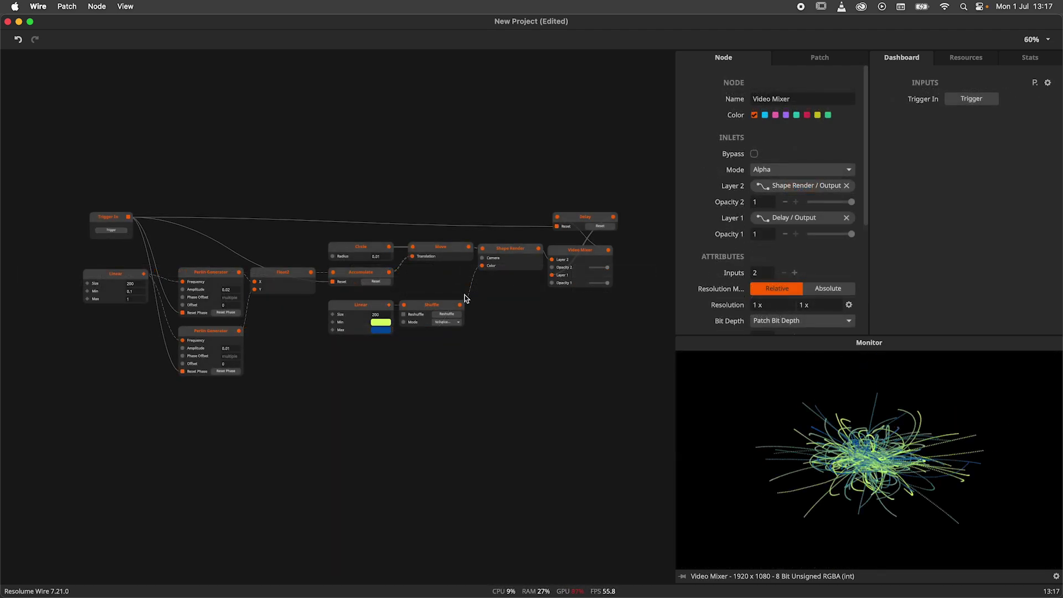